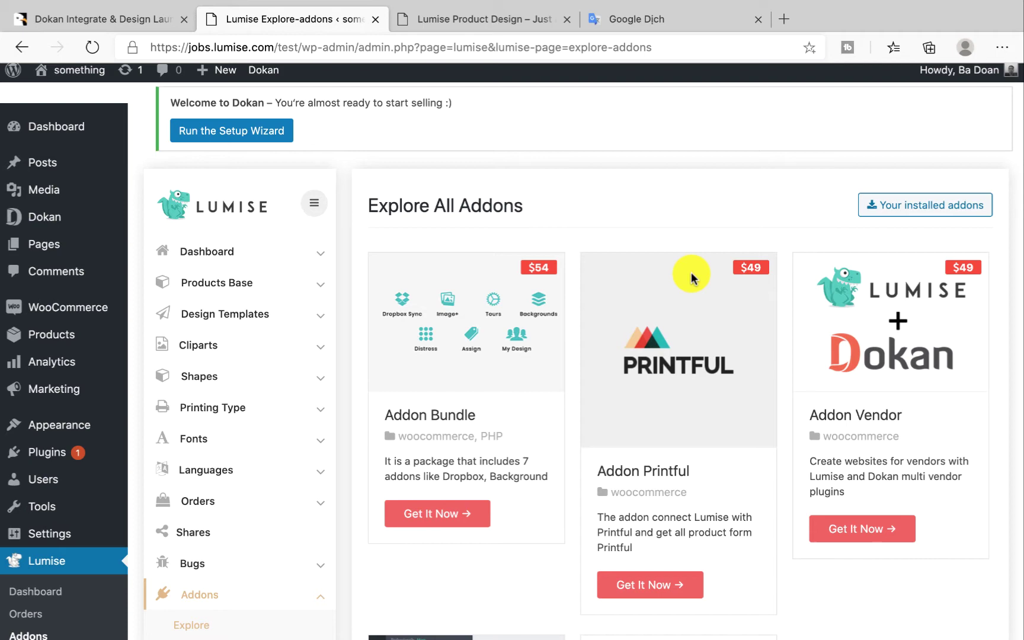
Scroll down the Explore All Addons page to the Bundle, Printful and Vendor addon cards
scroll(687, 276, down, 3)
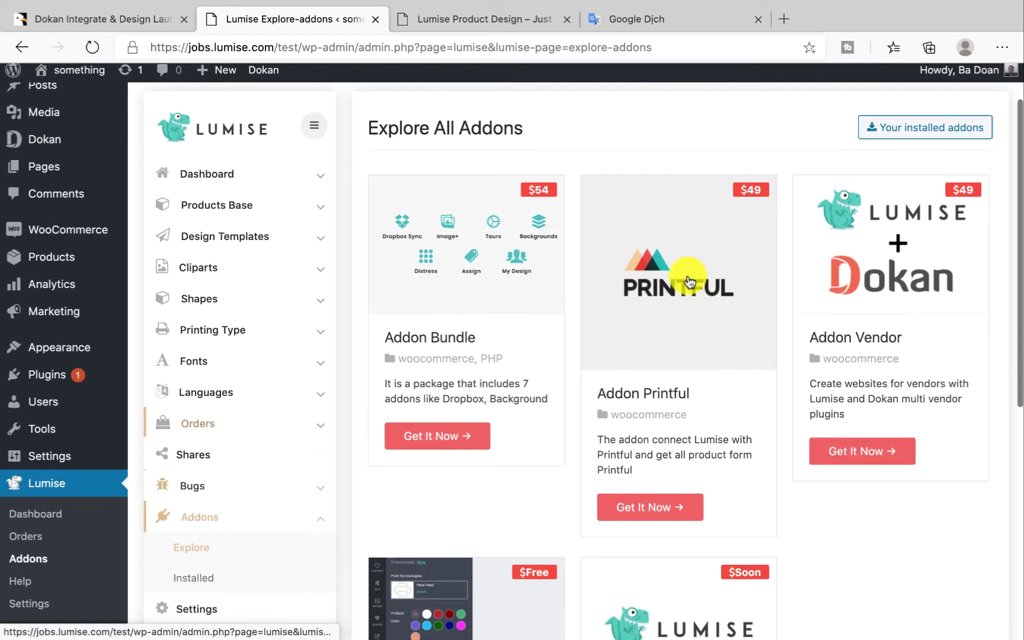
Upload vendors.zip from Downloads as a new addon and install it
click(222, 585)
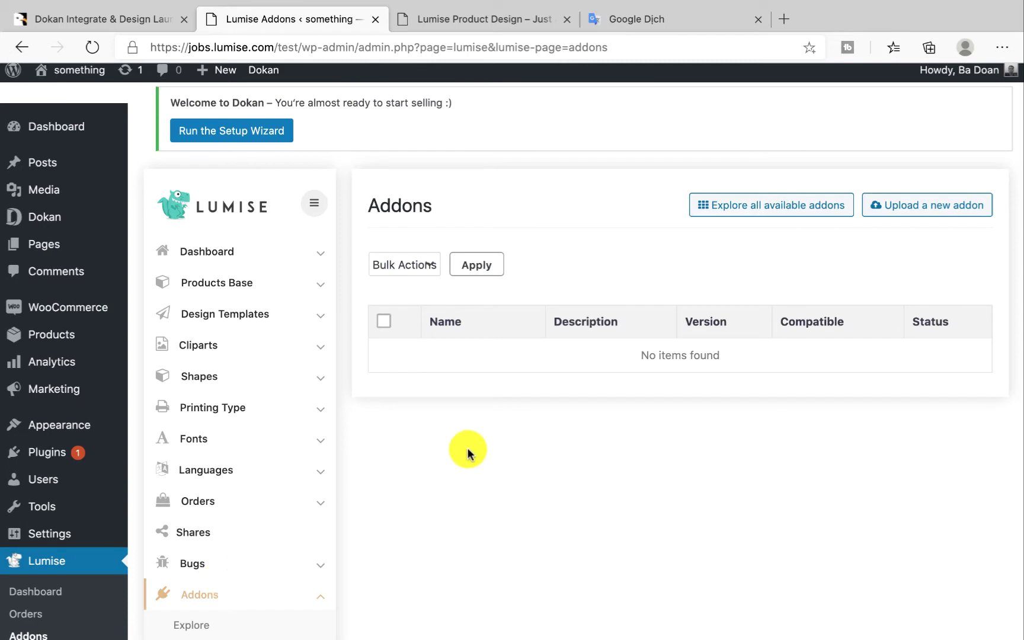
click(920, 216)
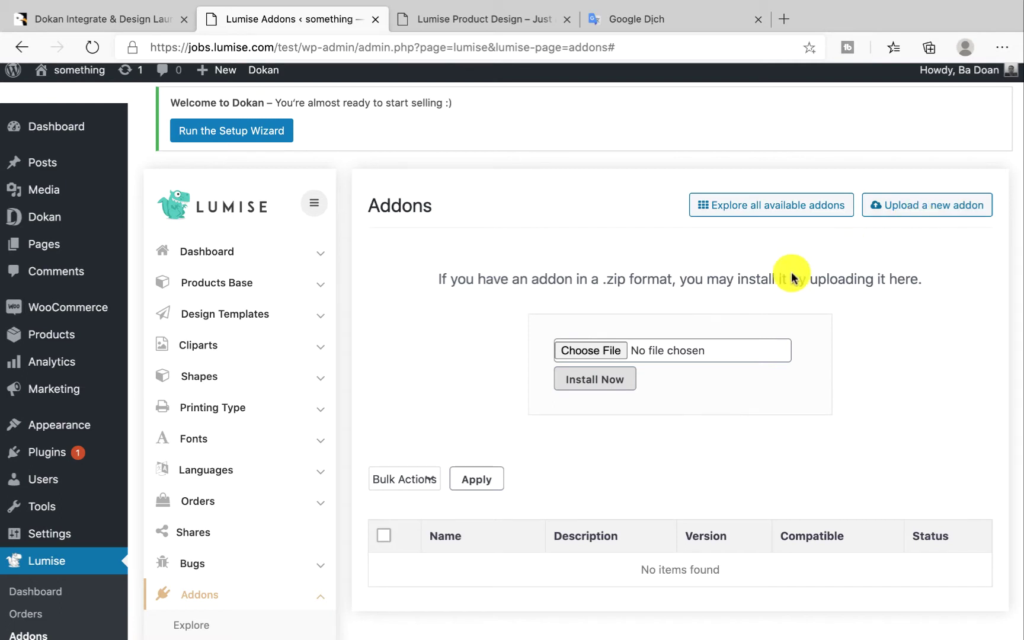
click(591, 353)
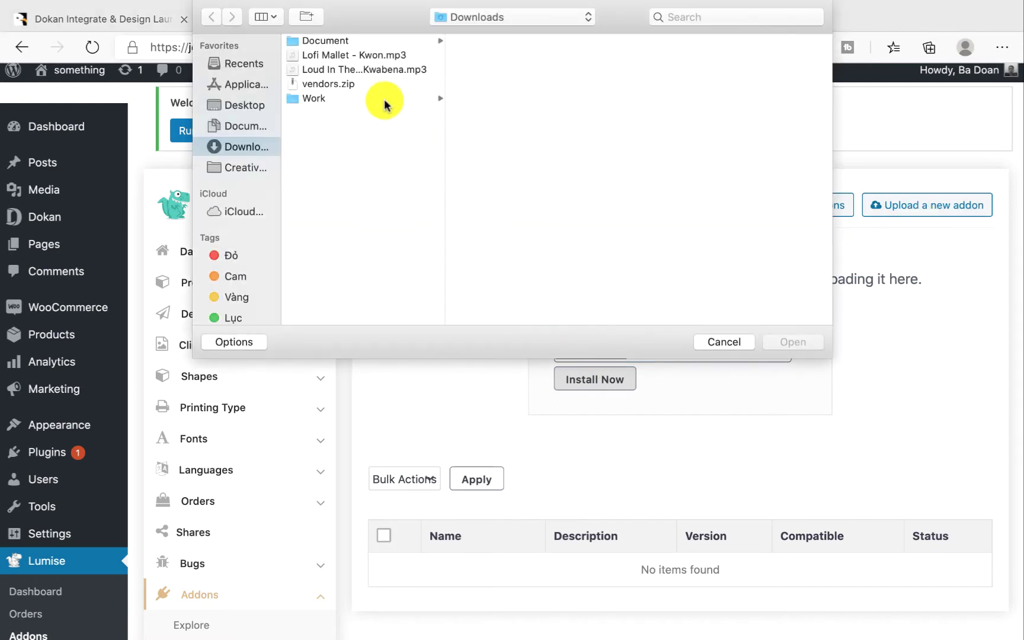
click(370, 84)
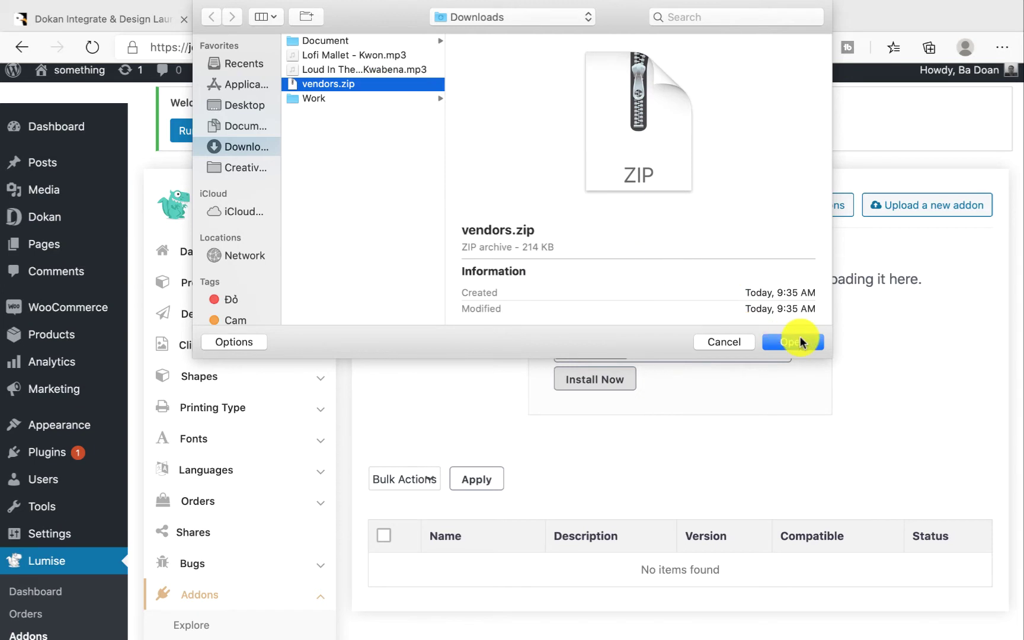
click(792, 341)
click(628, 381)
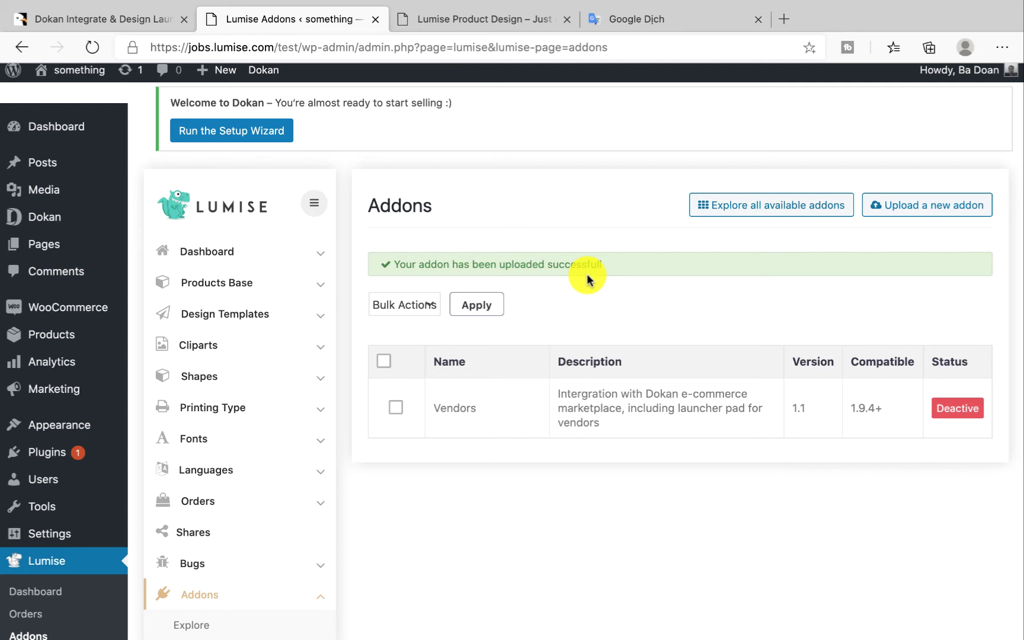
Activate the Vendors addon and save its settings with Design launcher left on YES
click(948, 409)
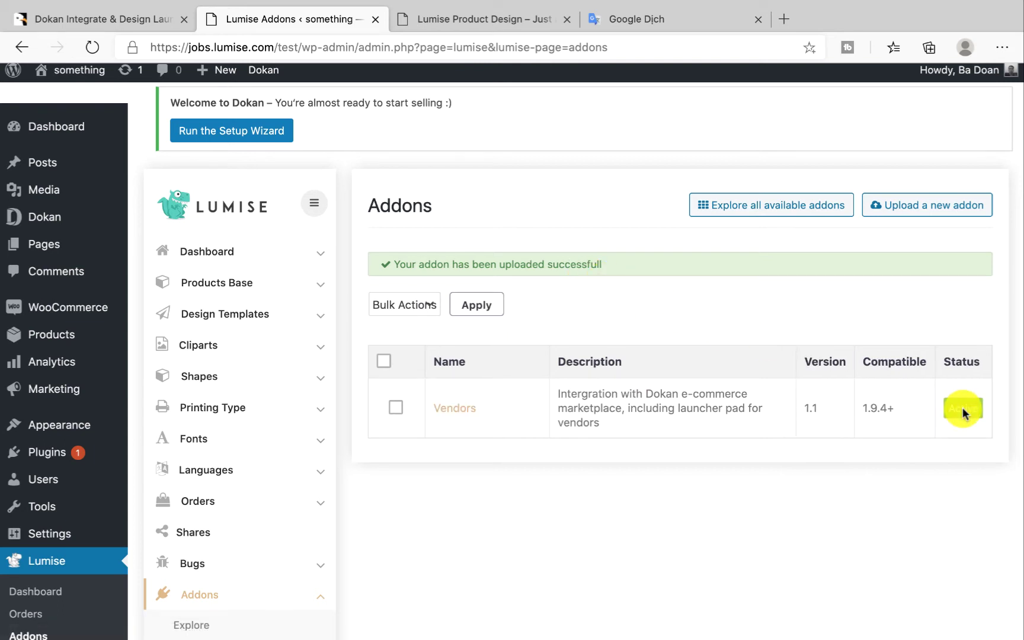
click(457, 409)
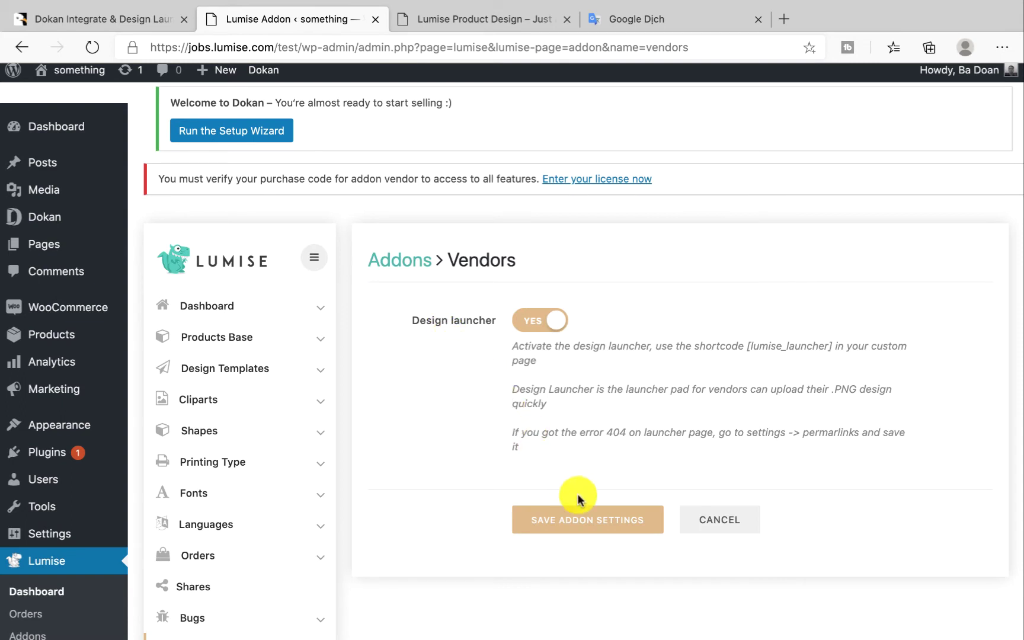
click(597, 521)
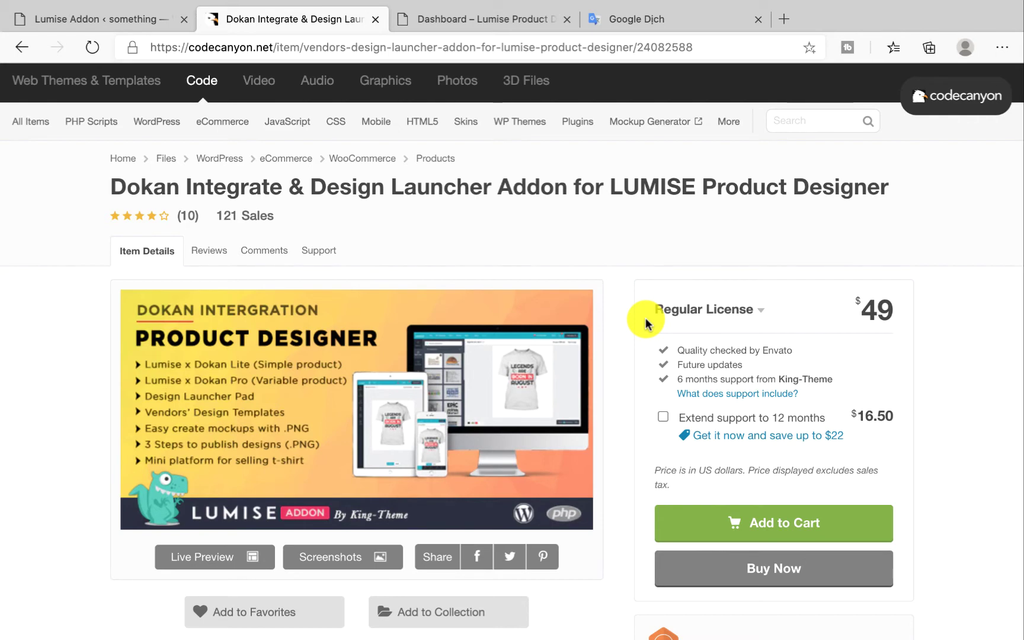
Open product Test111 for editing from the vendor dashboard's product list
key(ctrl+Tab)
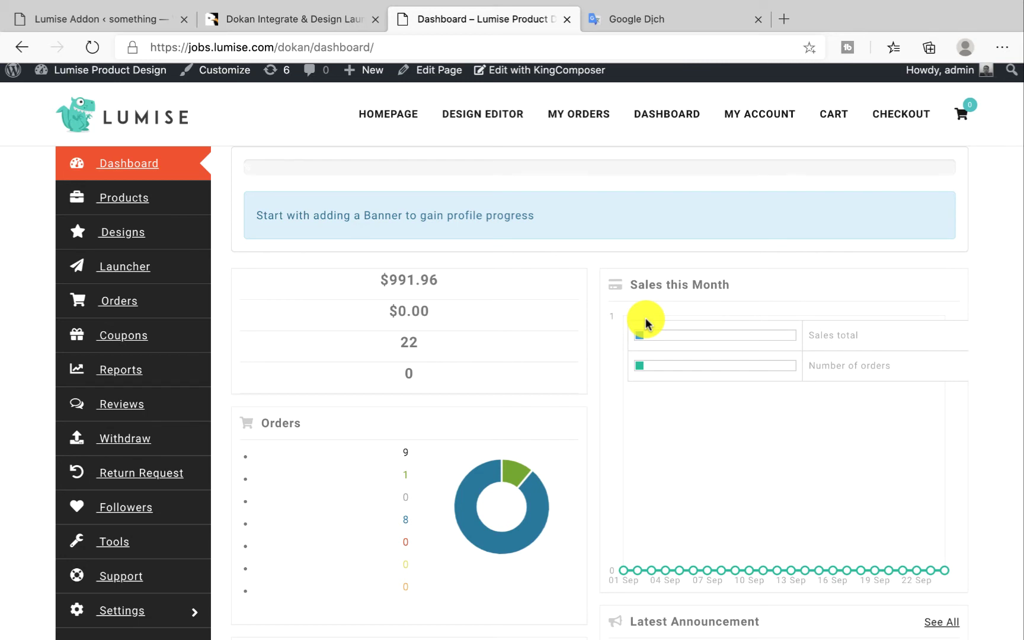
click(133, 232)
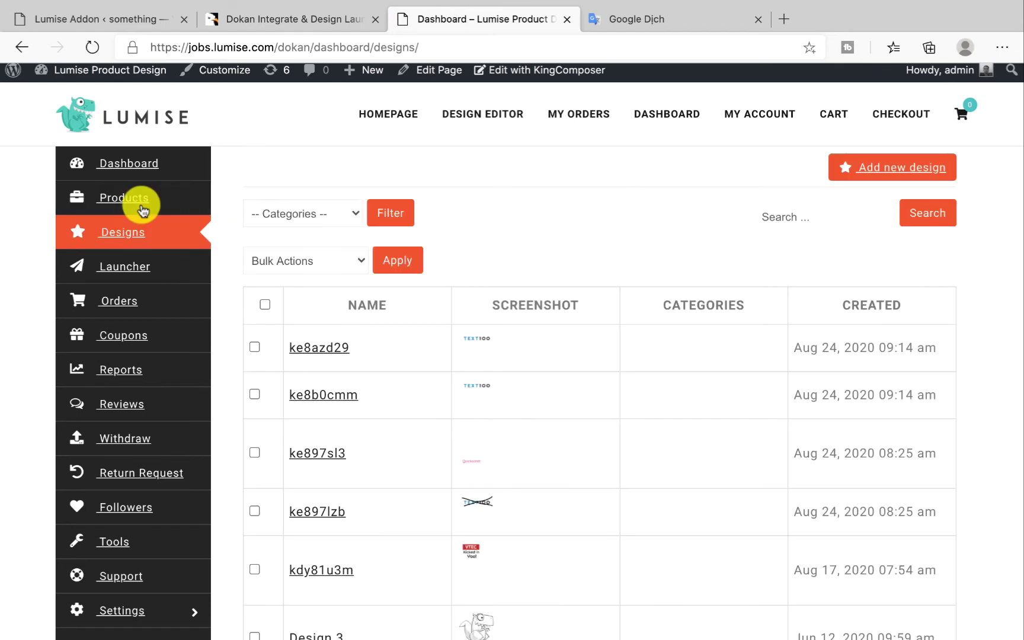
click(141, 206)
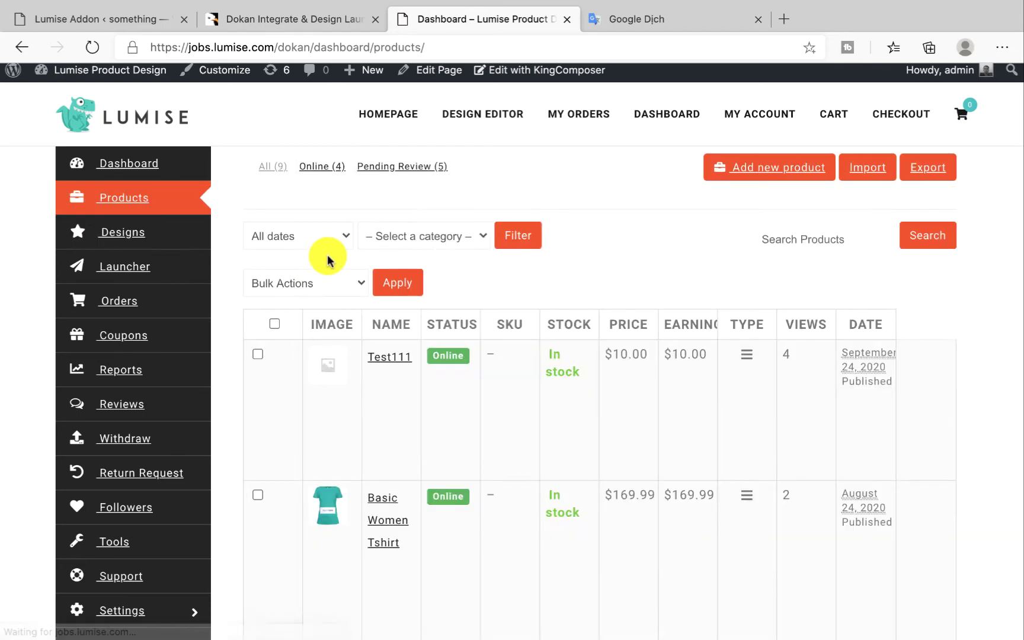
click(469, 378)
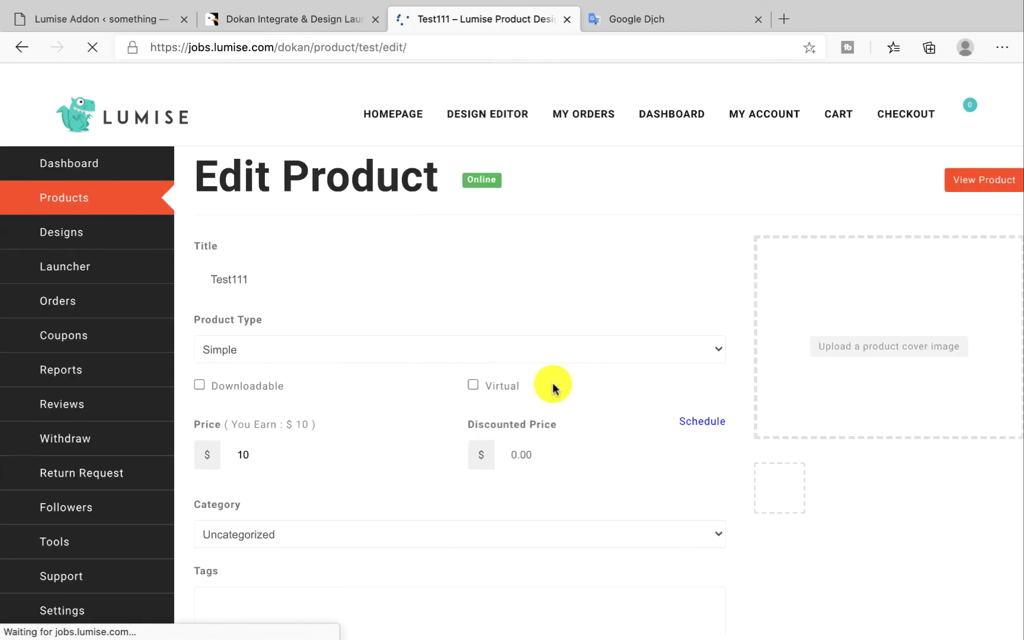
scroll(552, 388, down, 15)
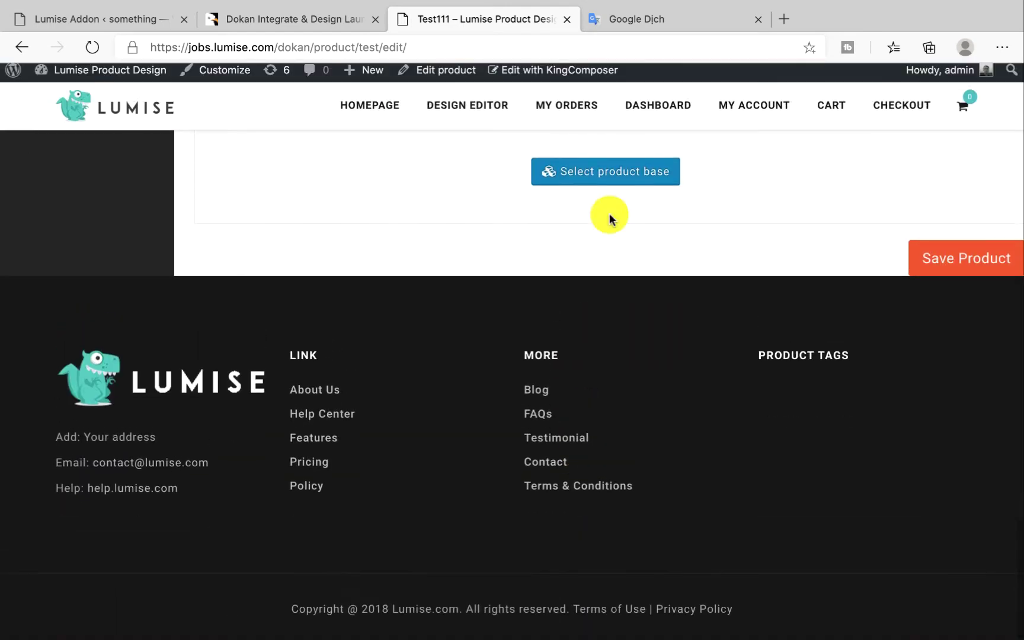
Set Basic T-shirt as Test111's product base, then dismiss the alert and template picker
click(605, 173)
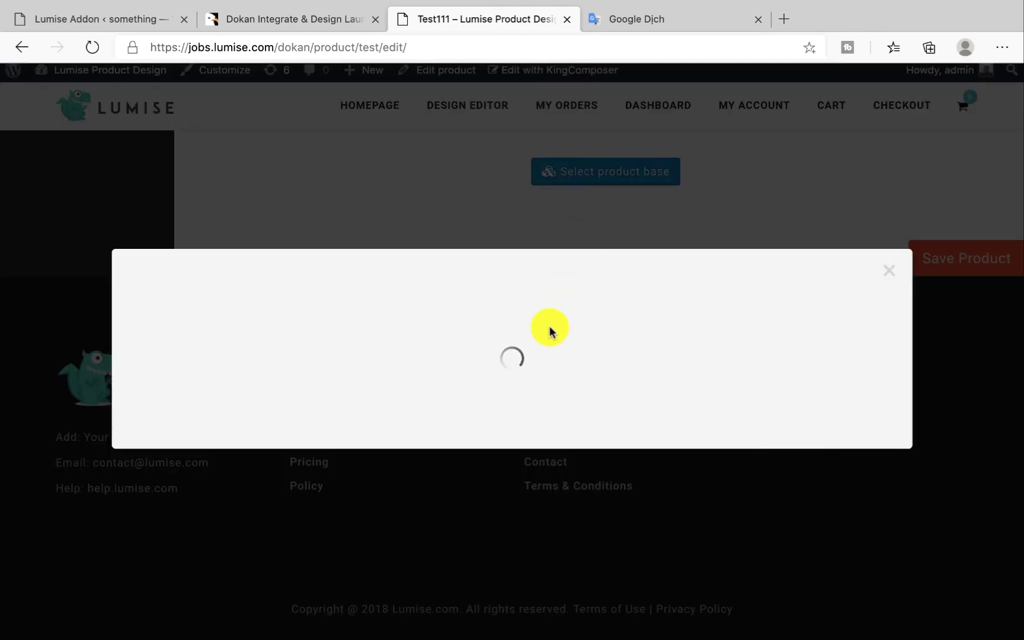
click(560, 327)
scroll(681, 414, down, 5)
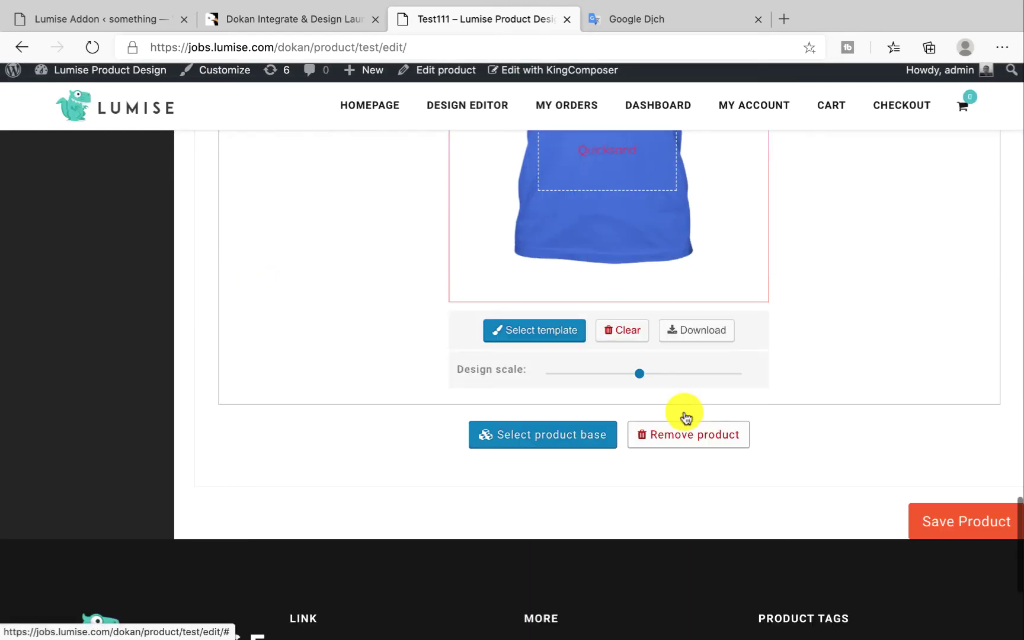
click(562, 343)
click(647, 132)
click(887, 158)
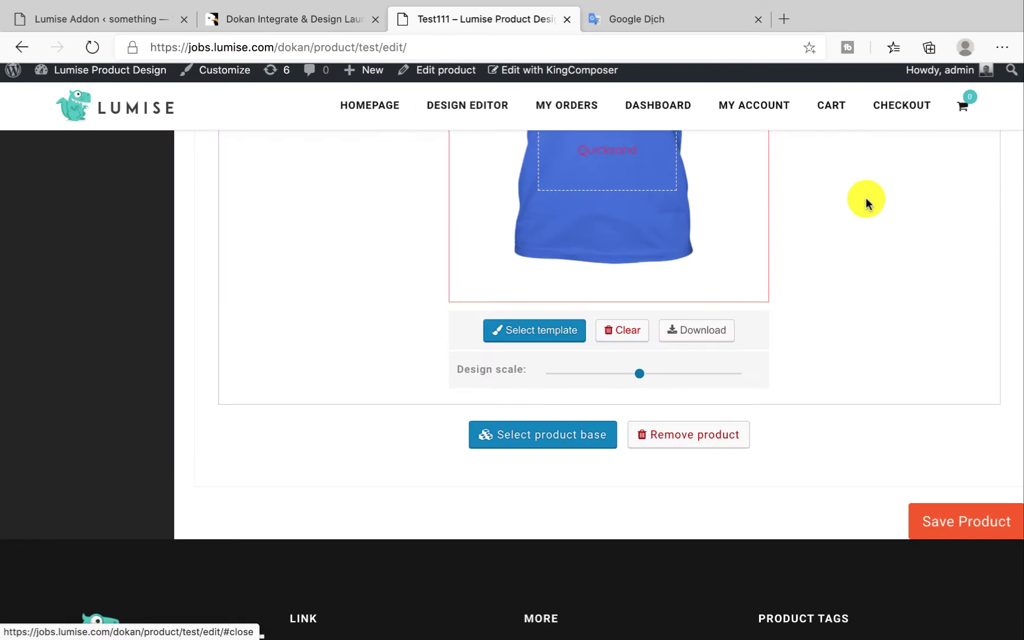
scroll(865, 201, up, 15)
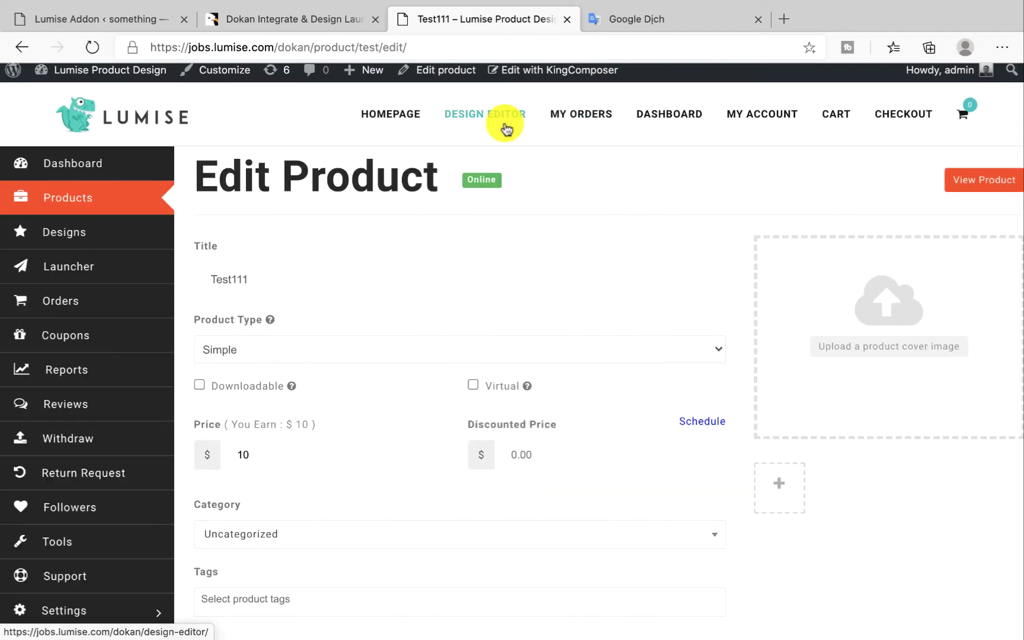
Load the Test111 product into the Lumise design editor
click(506, 127)
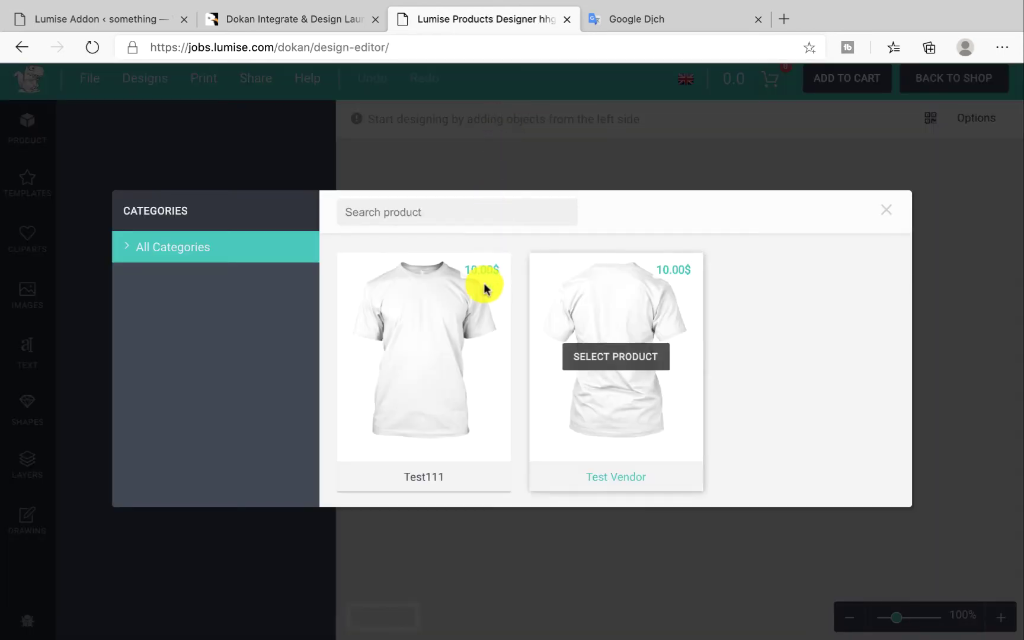
click(475, 339)
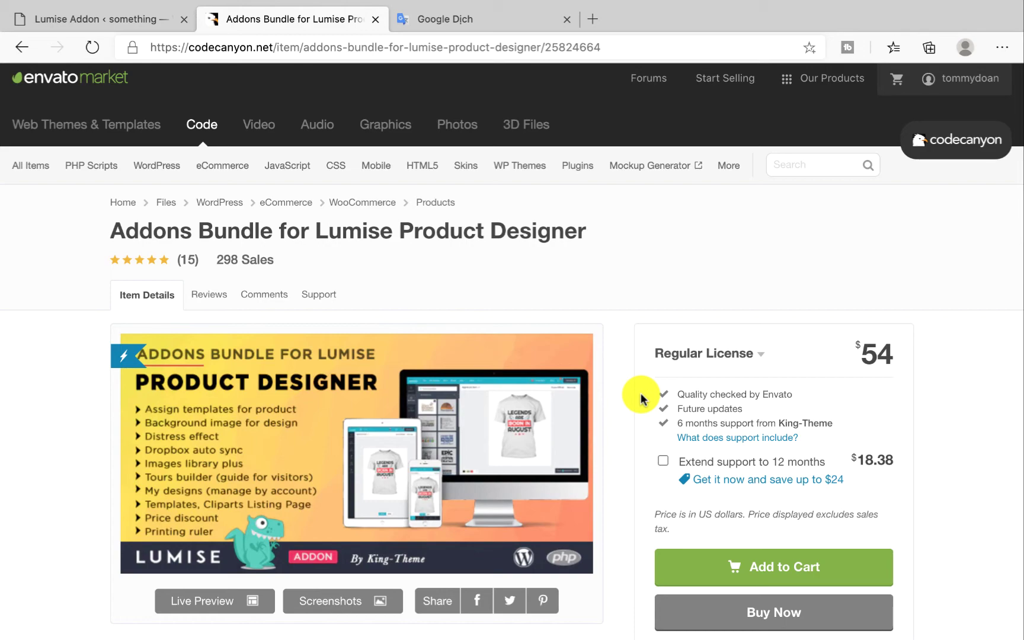
Scroll through the Addons Bundle listing past its individual add-on banners
scroll(641, 396, down, 20)
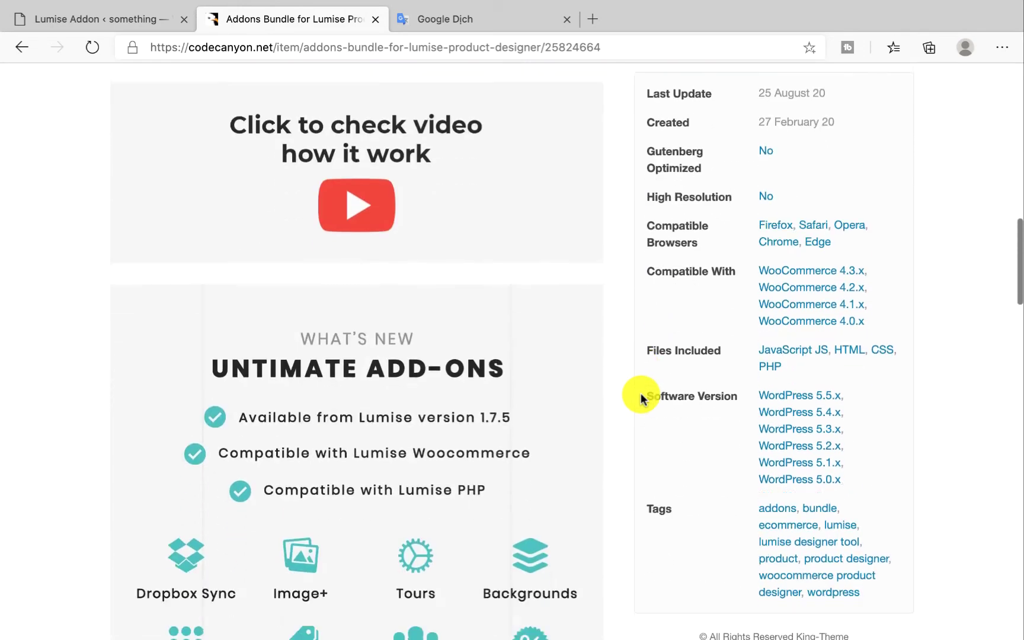
scroll(640, 393, down, 3)
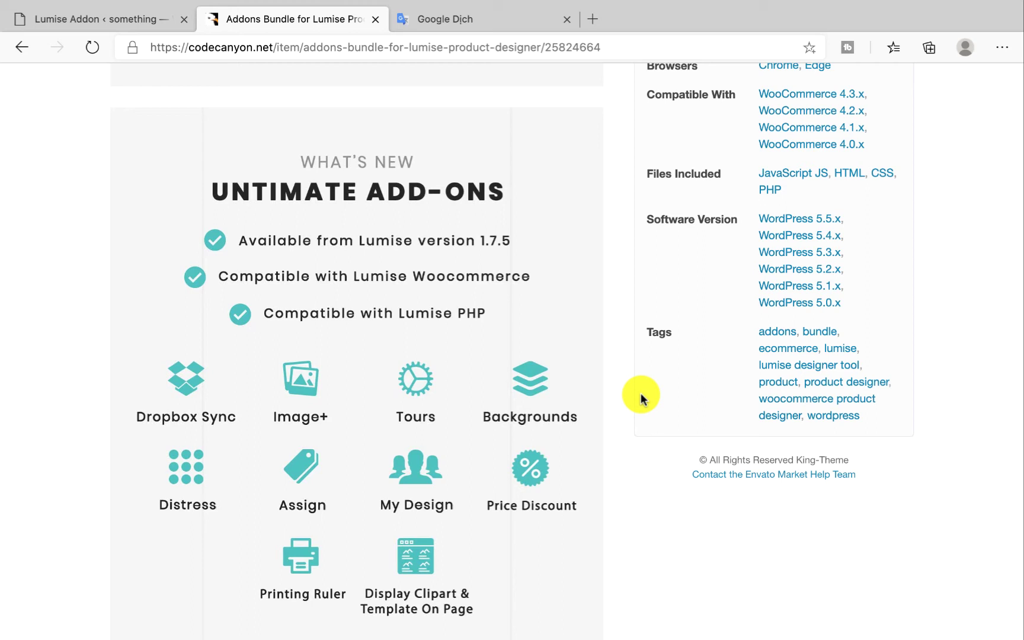
scroll(640, 392, down, 10)
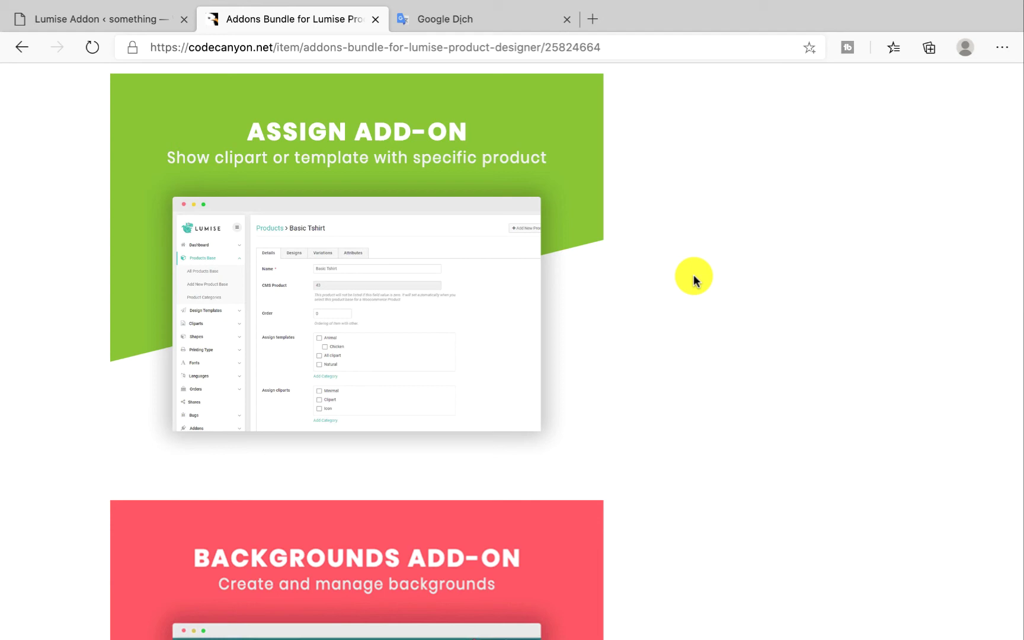
scroll(694, 276, down, 6)
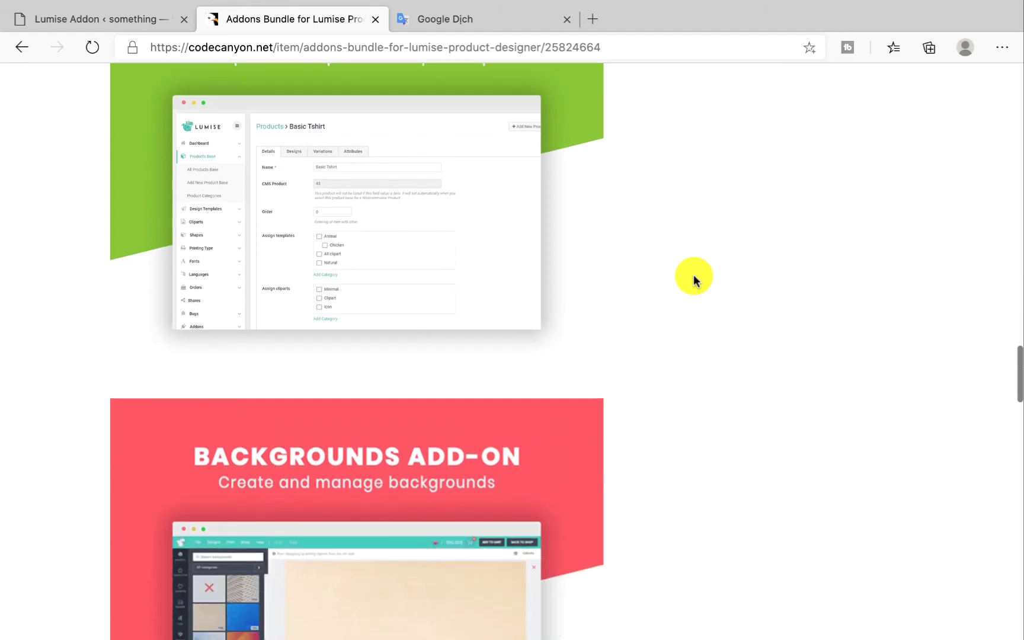
scroll(693, 276, down, 5)
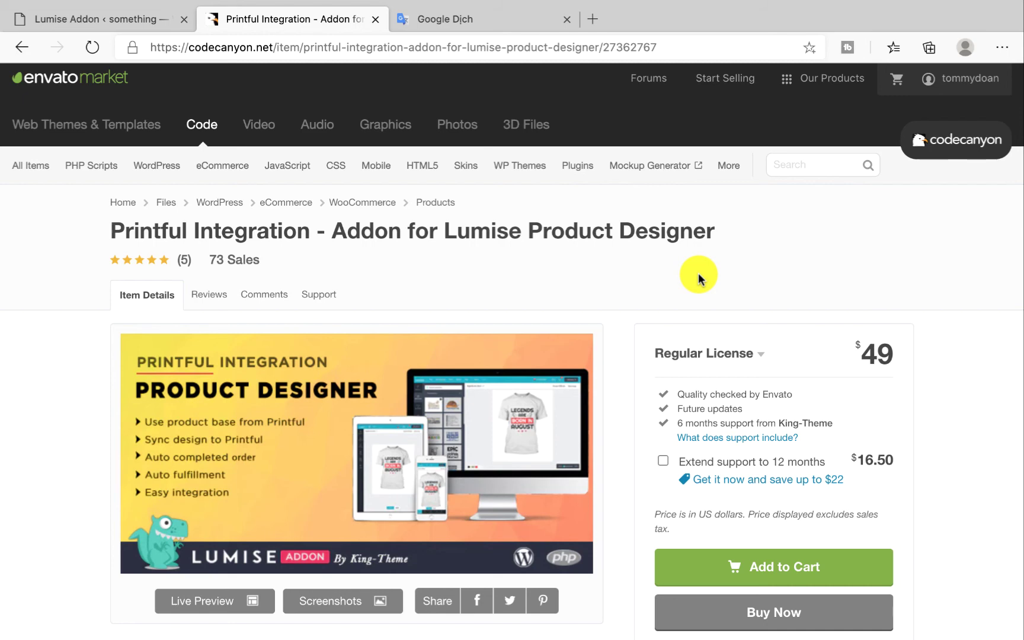
Scroll the Printful Integration page through its item details and four How It Work steps
scroll(699, 278, down, 3)
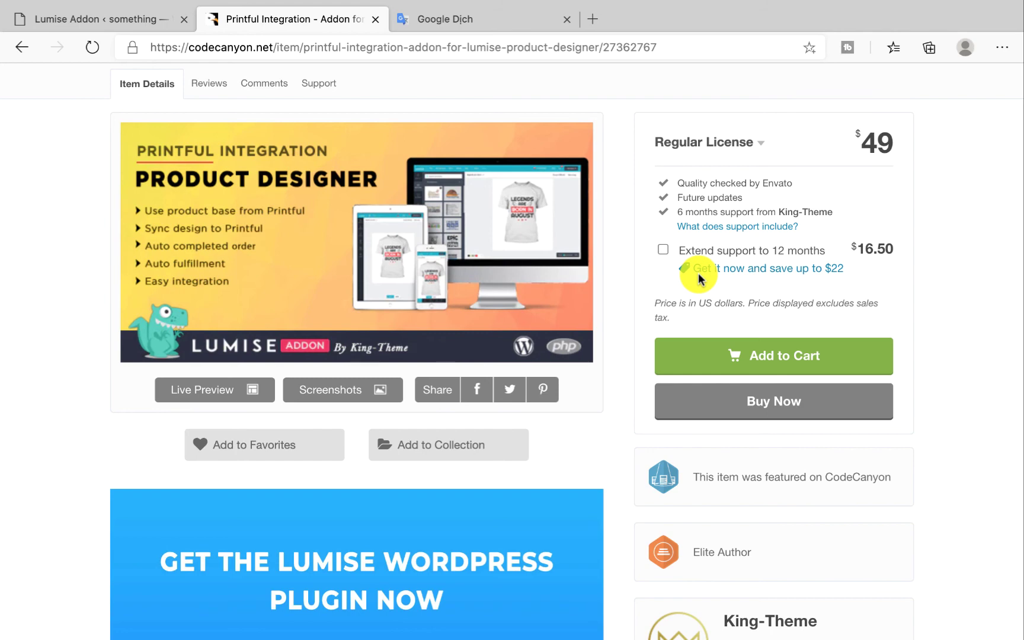
scroll(698, 274, down, 8)
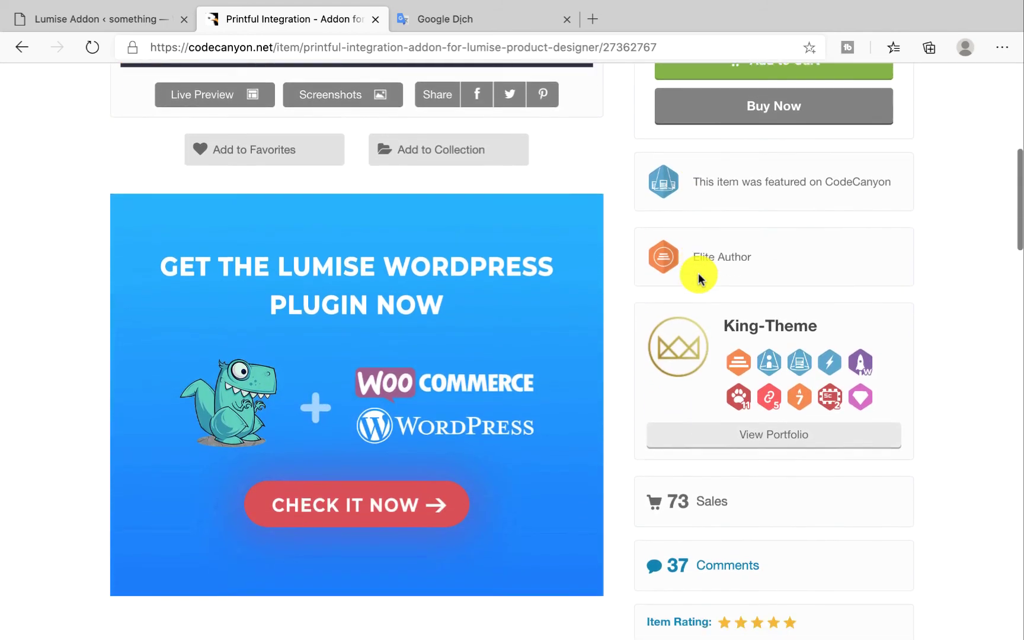
scroll(698, 275, down, 3)
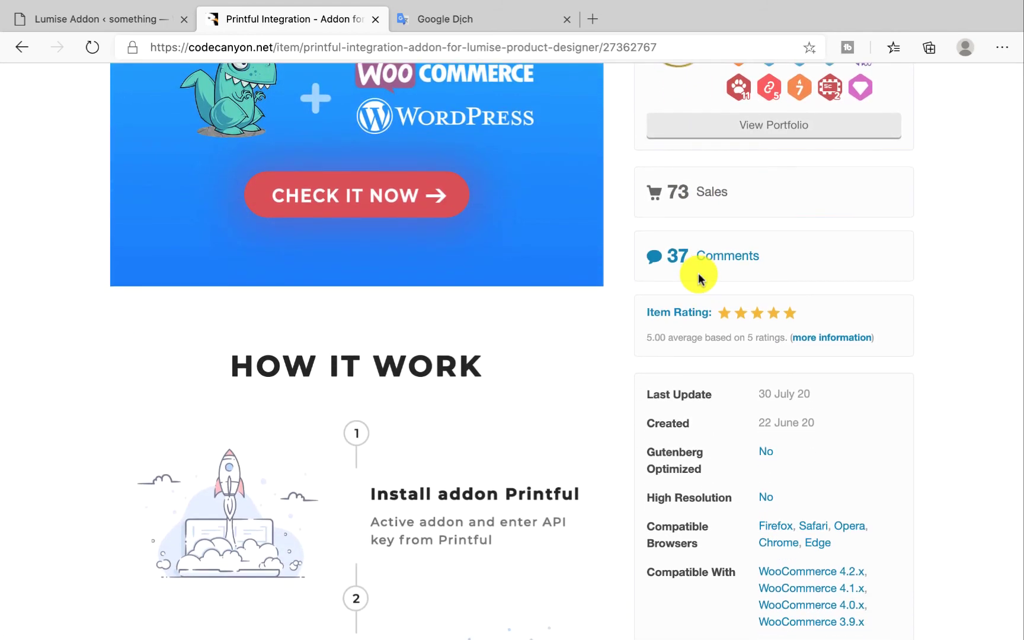
scroll(699, 276, down, 6)
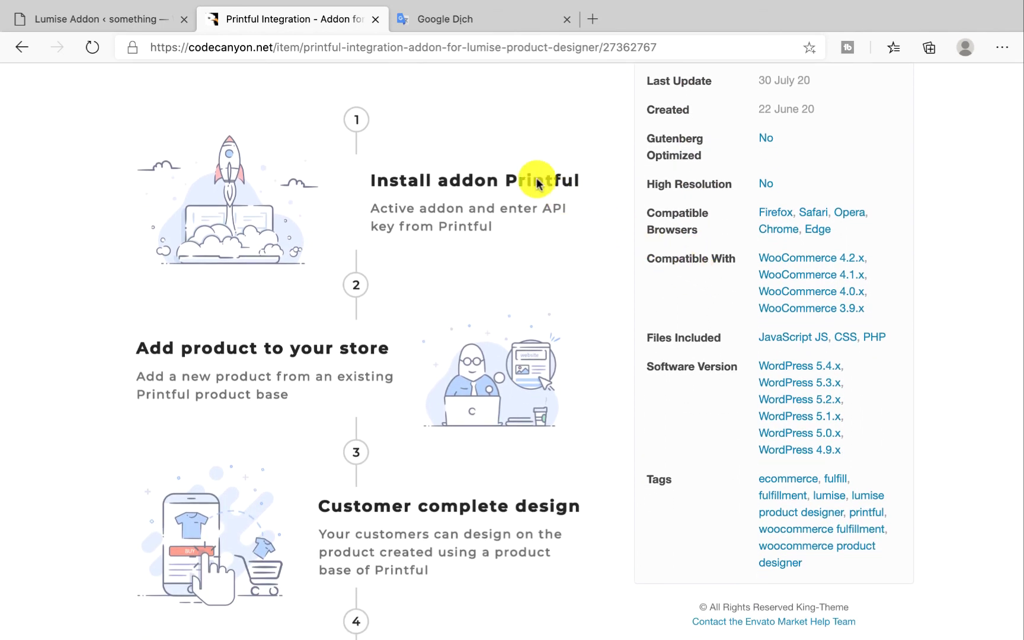
scroll(537, 182, down, 2)
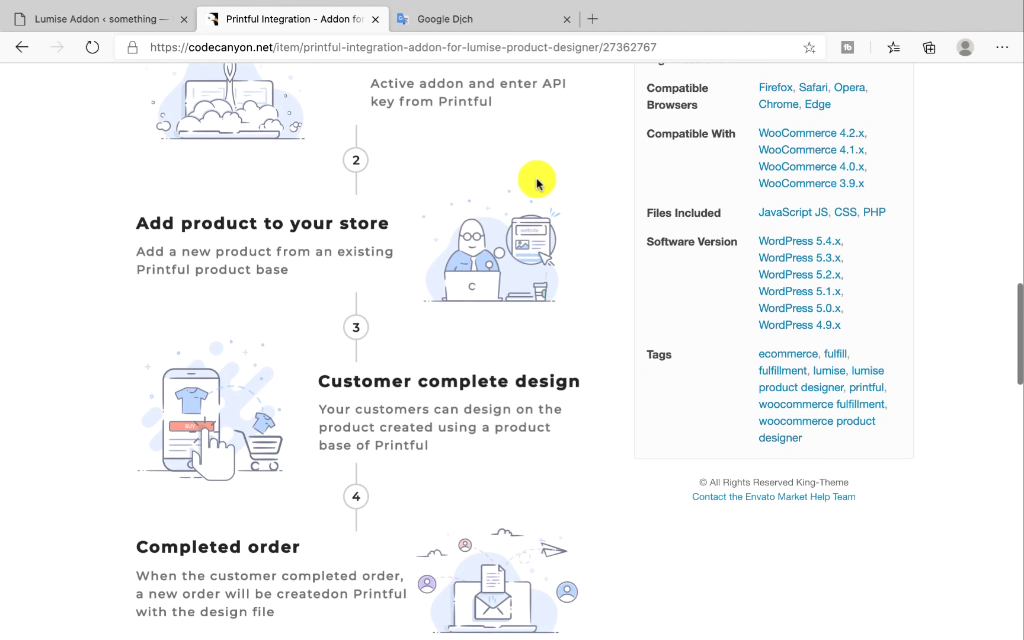